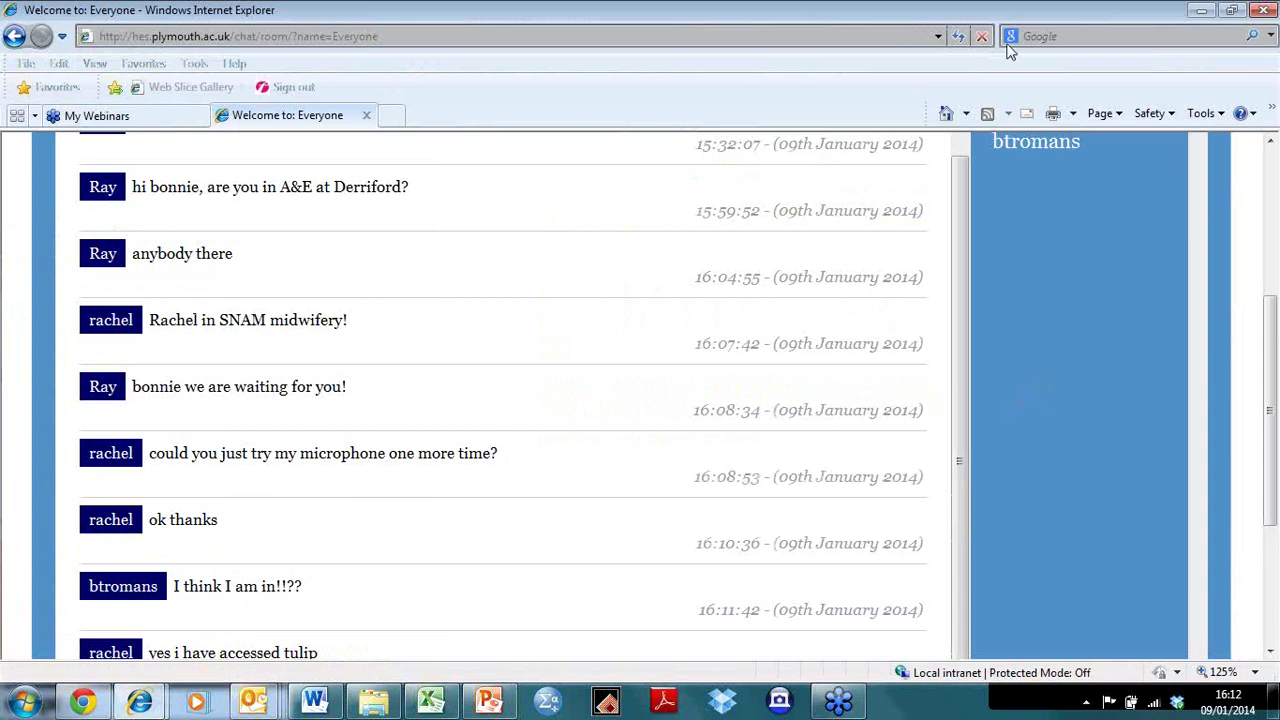
# Send the message "are you not seeing this now?" in the Everyone chat room
pyautogui.moveTo(1268, 363); pyautogui.dragTo(1263, 475)
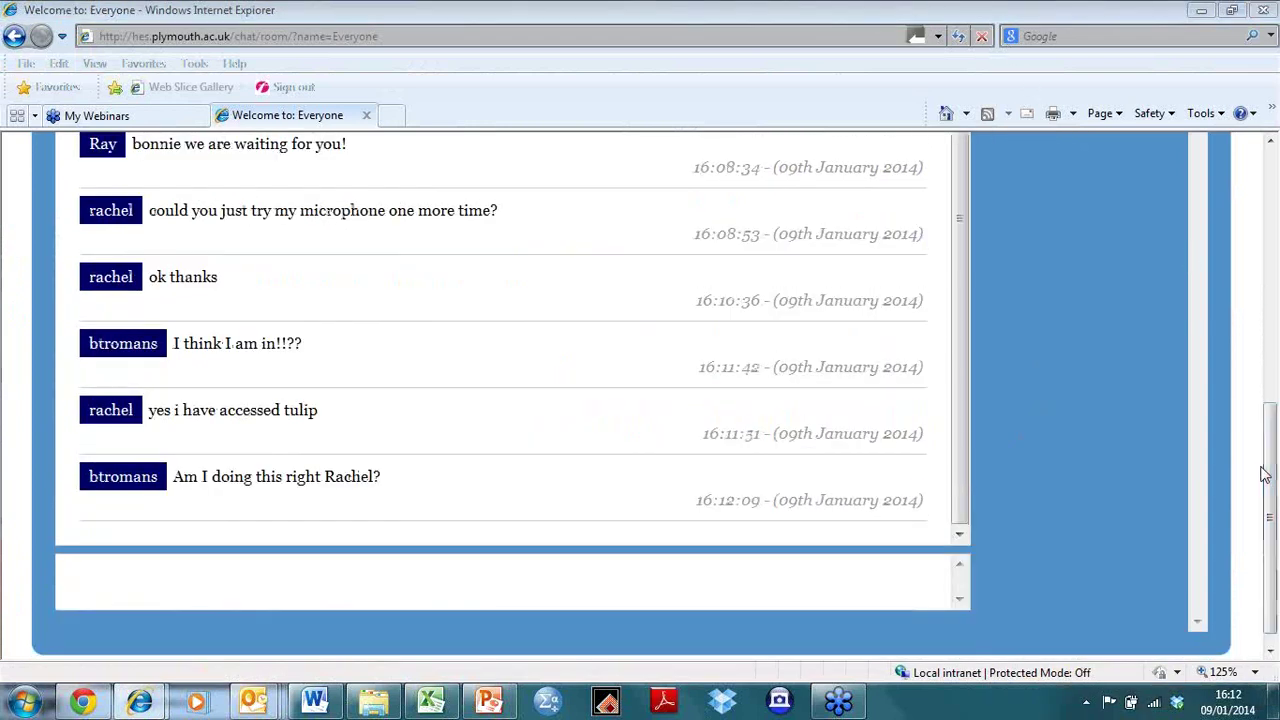
pyautogui.click(199, 585)
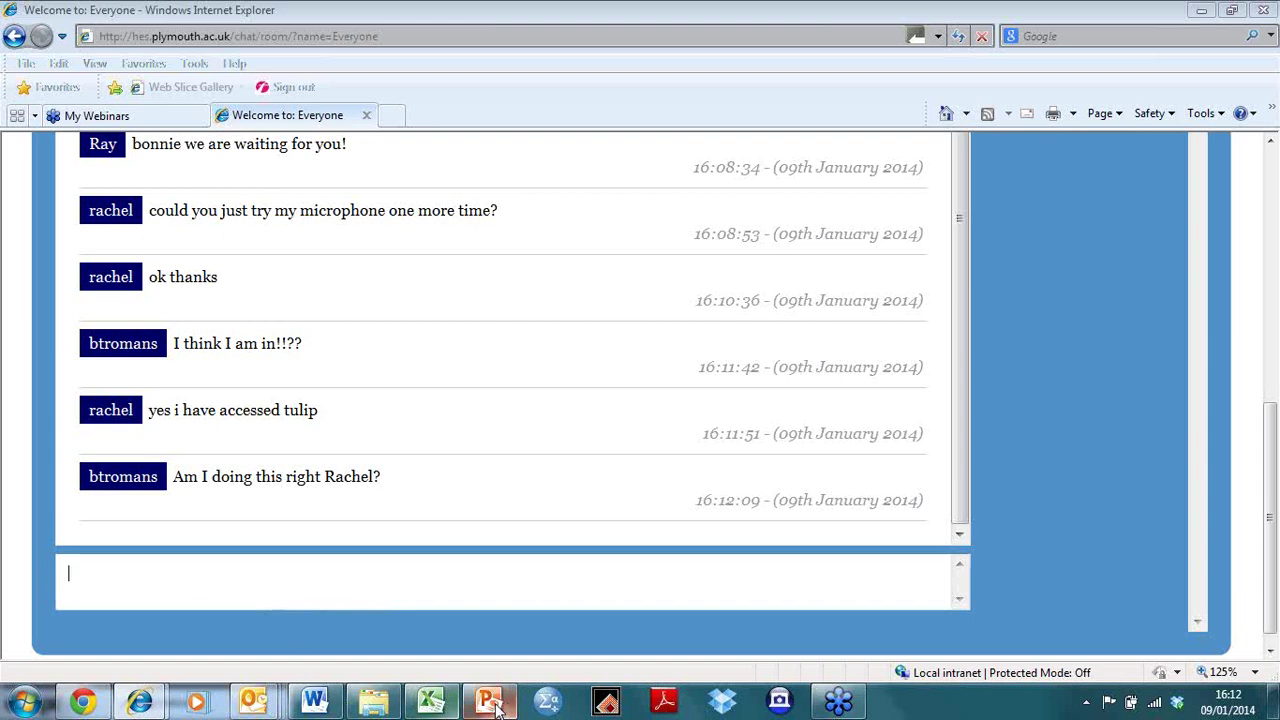
pyautogui.moveTo(492, 708)
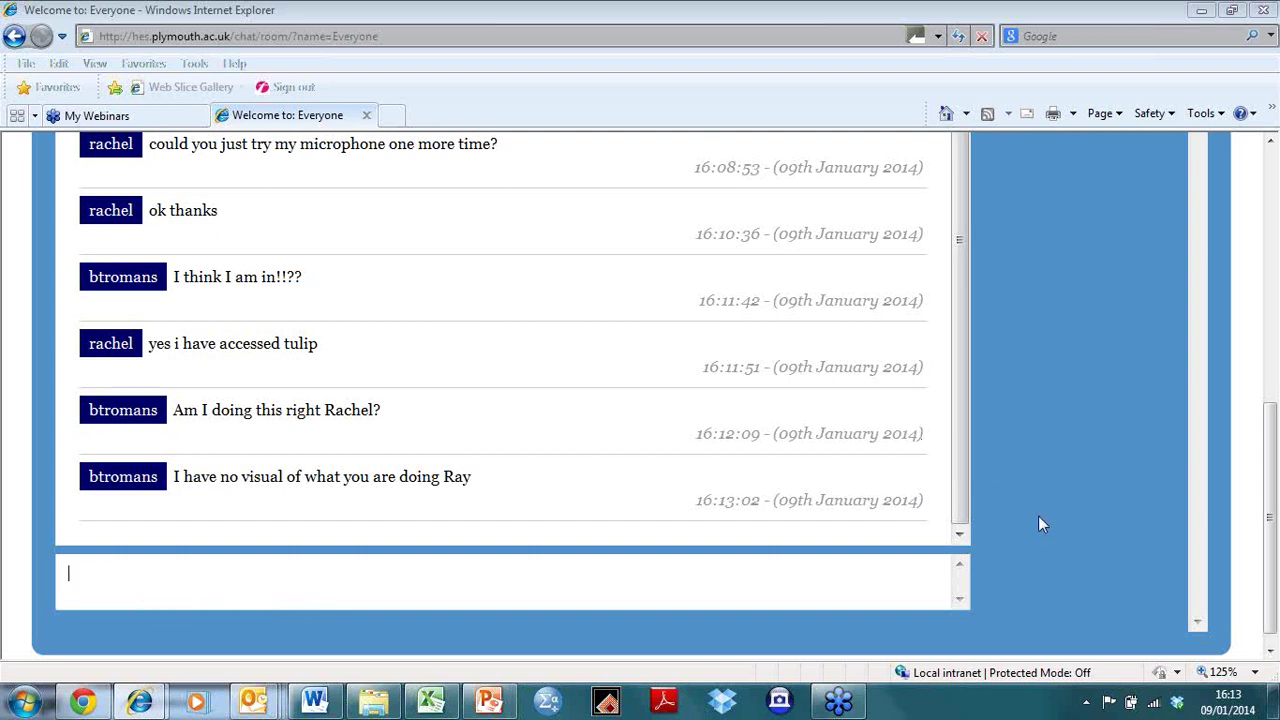
pyautogui.write('ar')
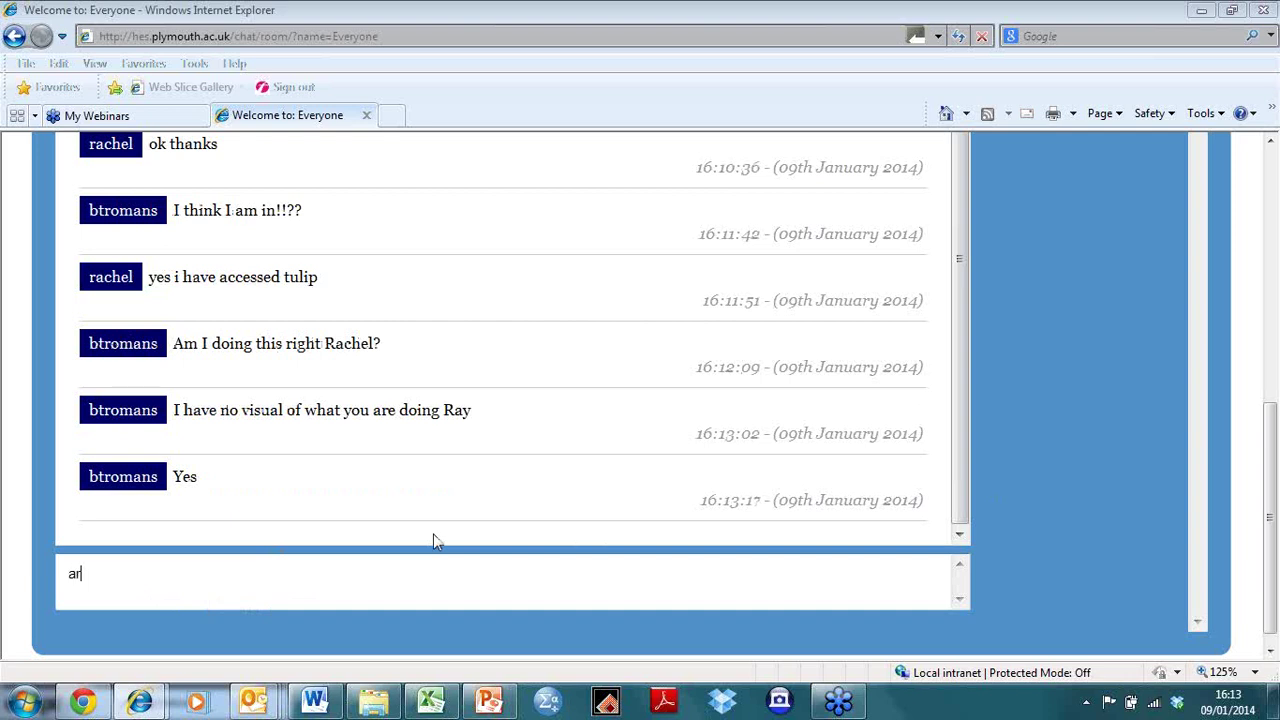
pyautogui.write('e you not seeing this now?')
pyautogui.press('Return')
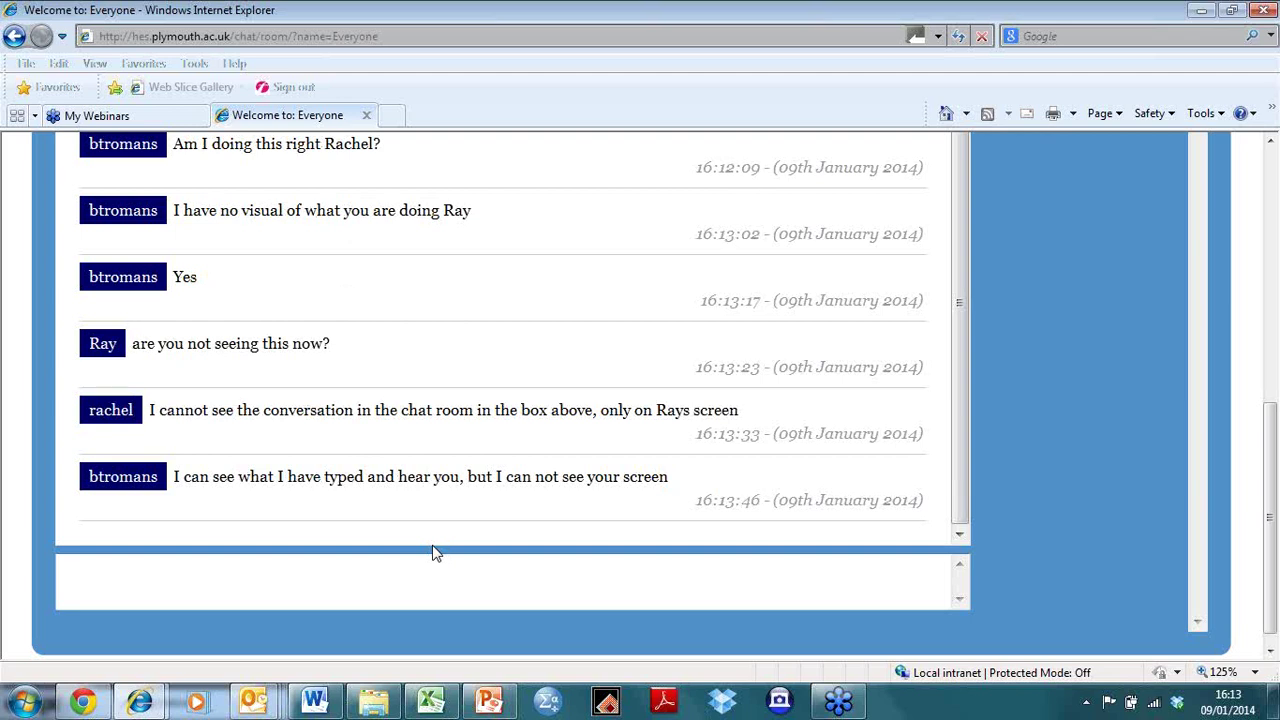
# Minimize the chat room browser window and the PowerPoint presentation
pyautogui.click(436, 558)
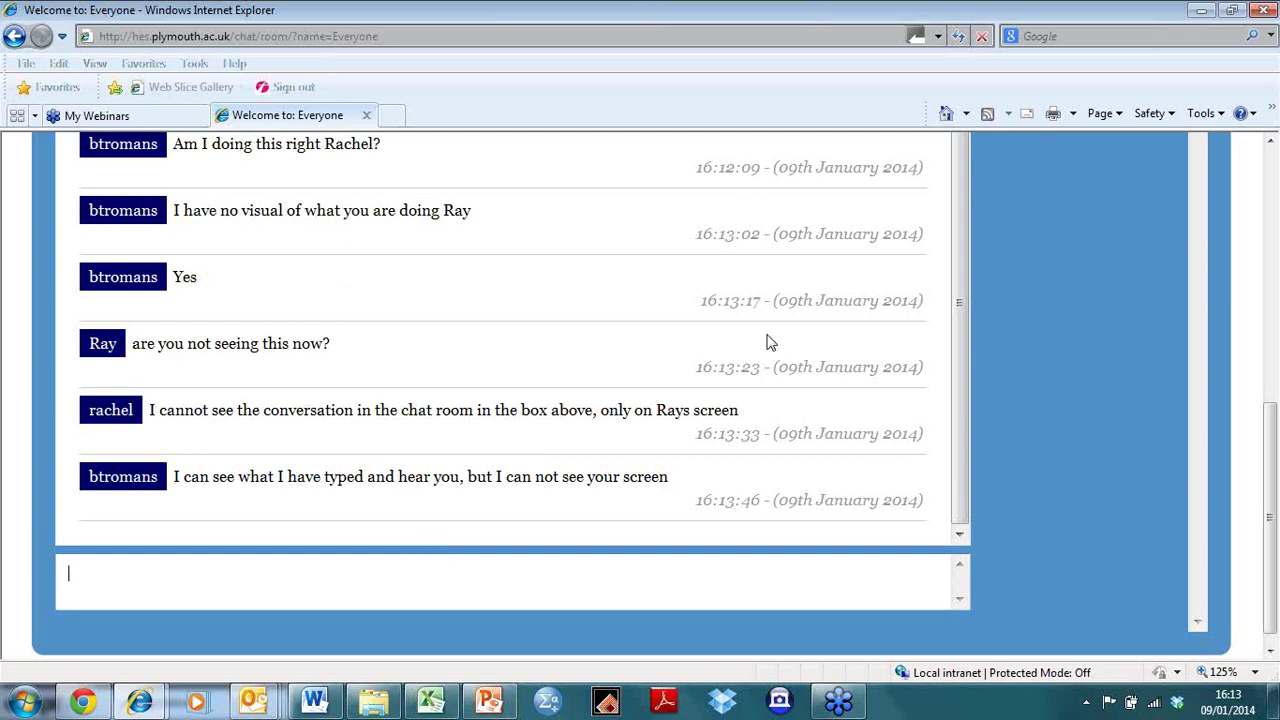
pyautogui.click(1200, 14)
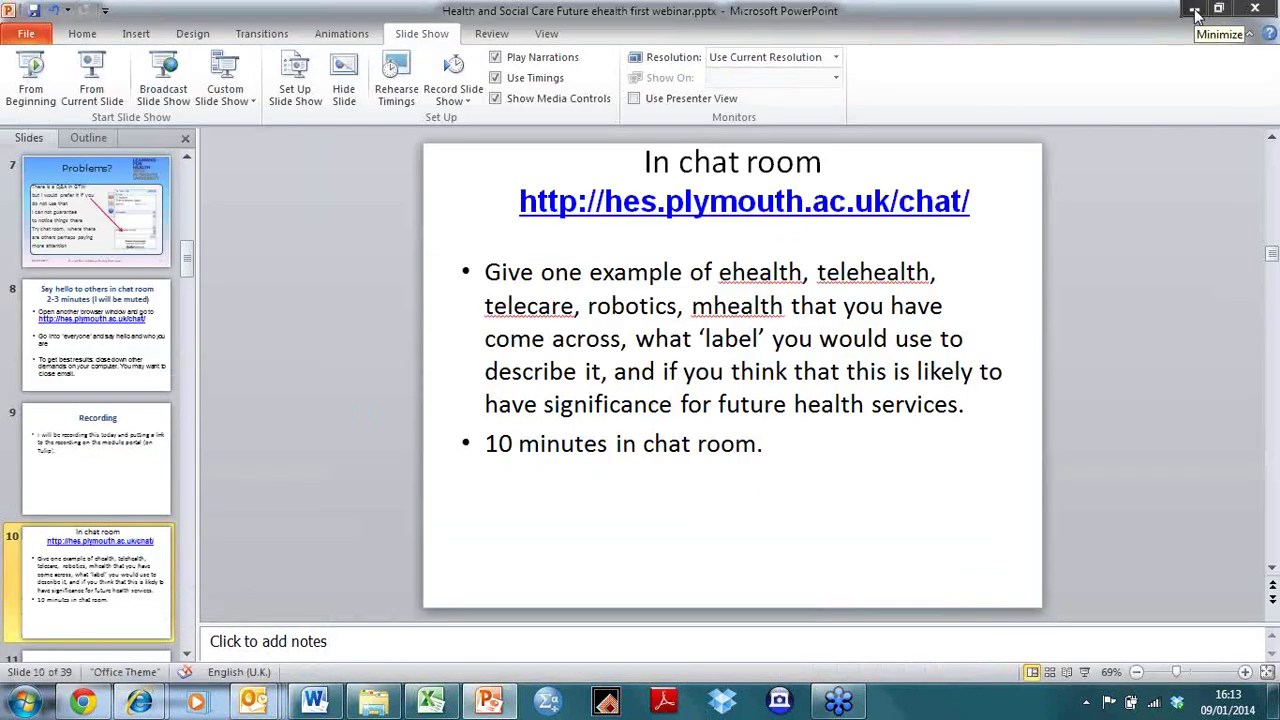
pyautogui.click(1196, 12)
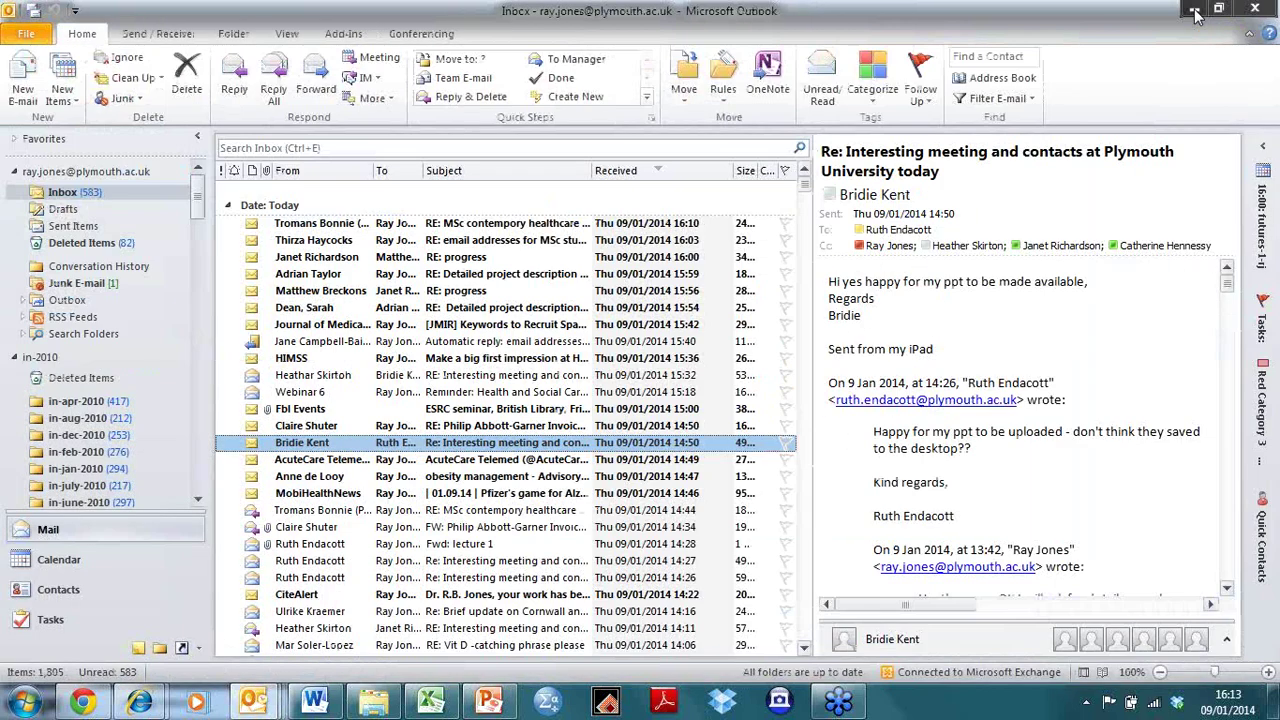
# Read the newest inbox email about MSc contempory healthcare advancing practice, and minimize the message, Outlook and Chrome windows
pyautogui.doubleClick(502, 224)
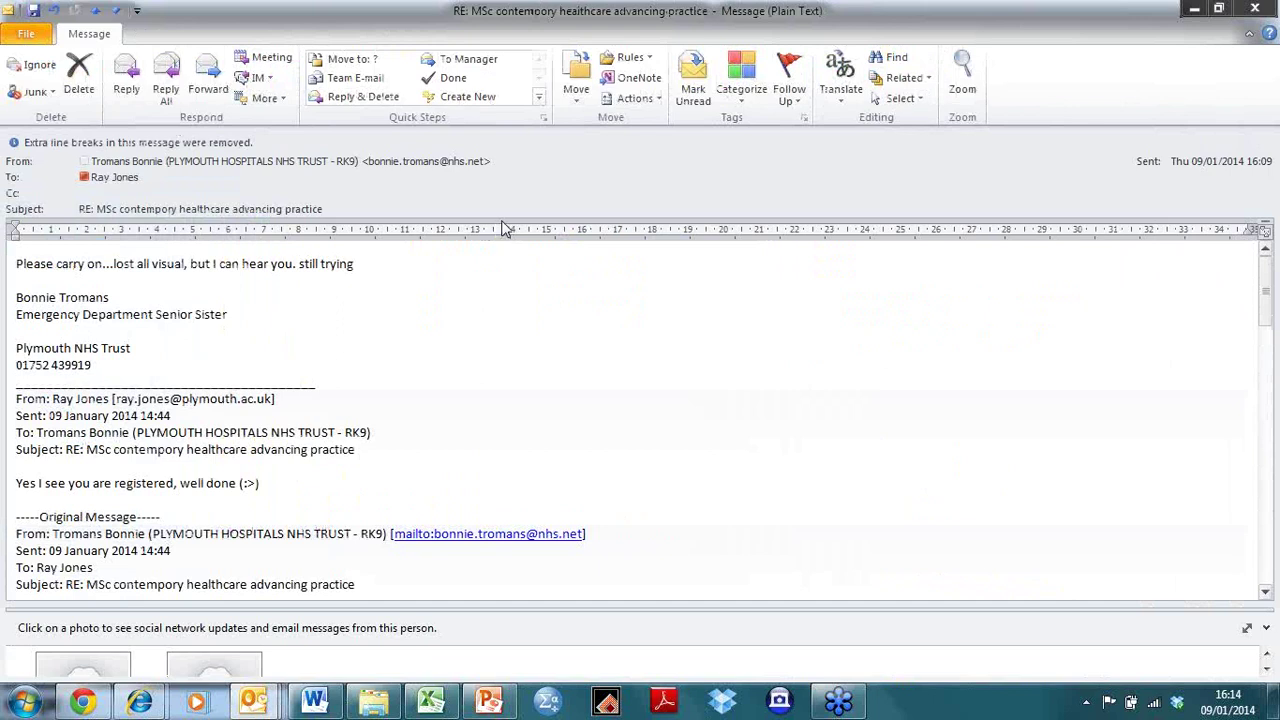
pyautogui.click(1197, 10)
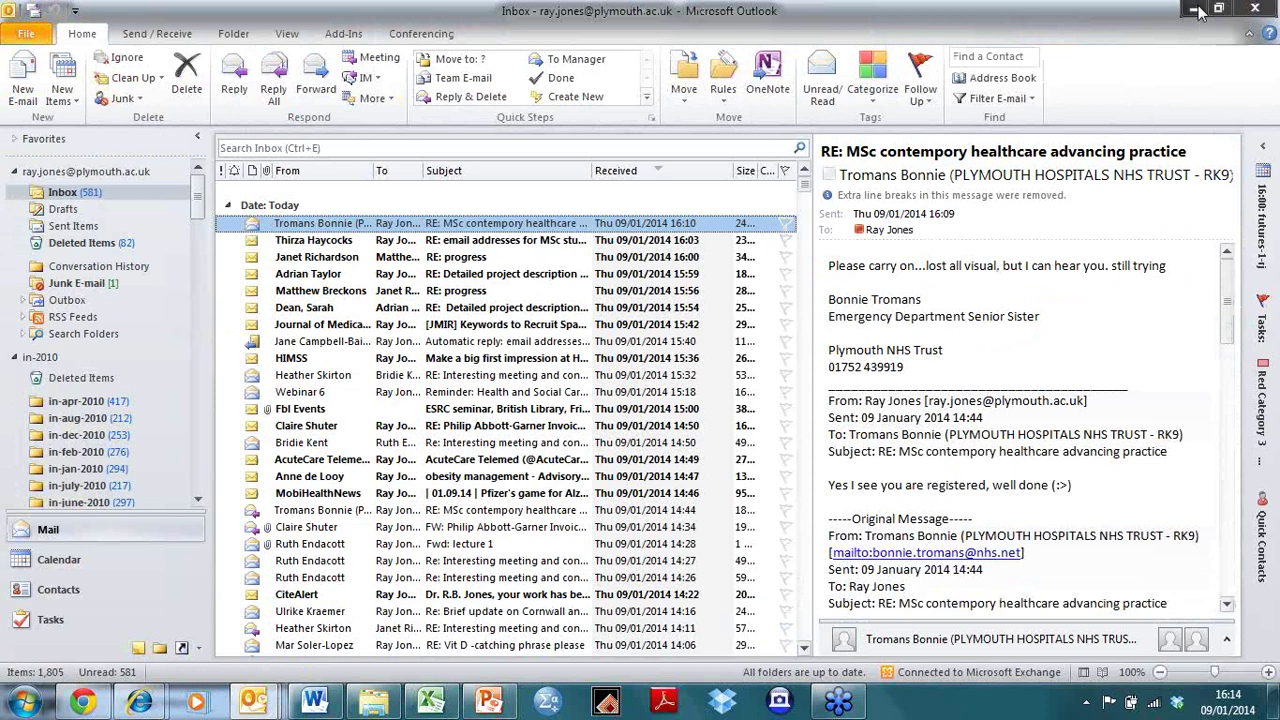
pyautogui.click(1197, 10)
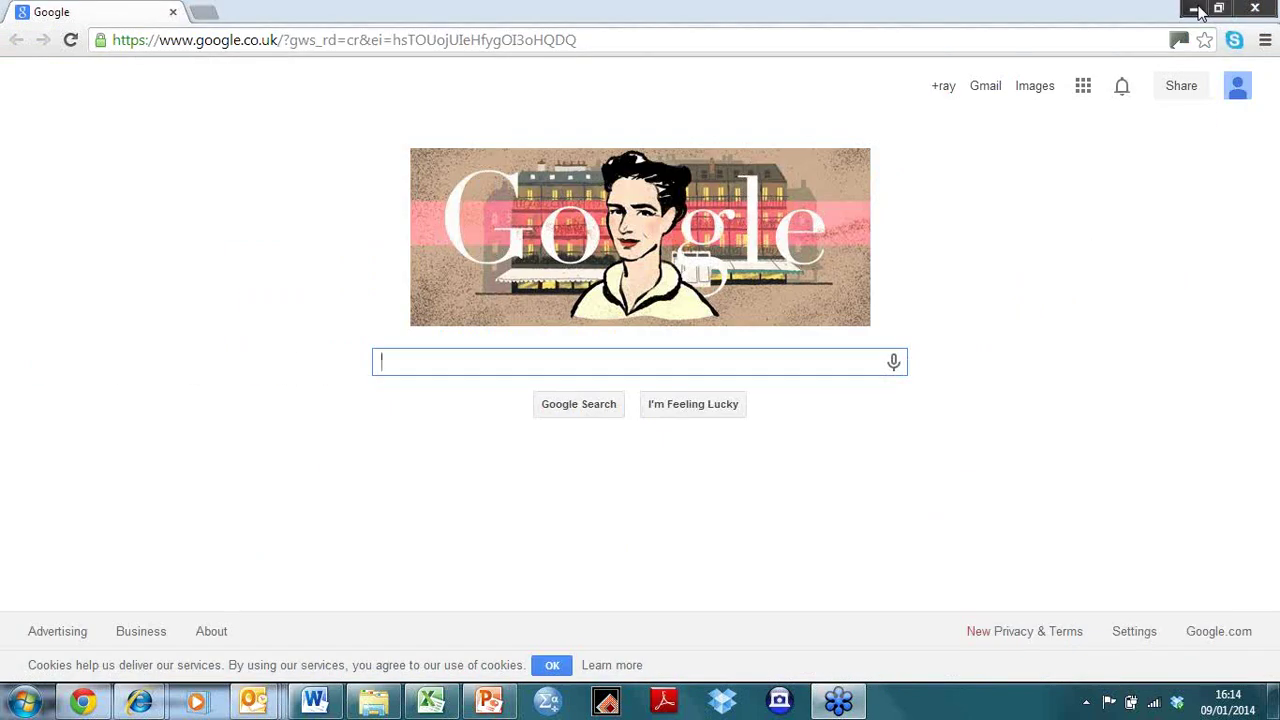
pyautogui.click(1197, 10)
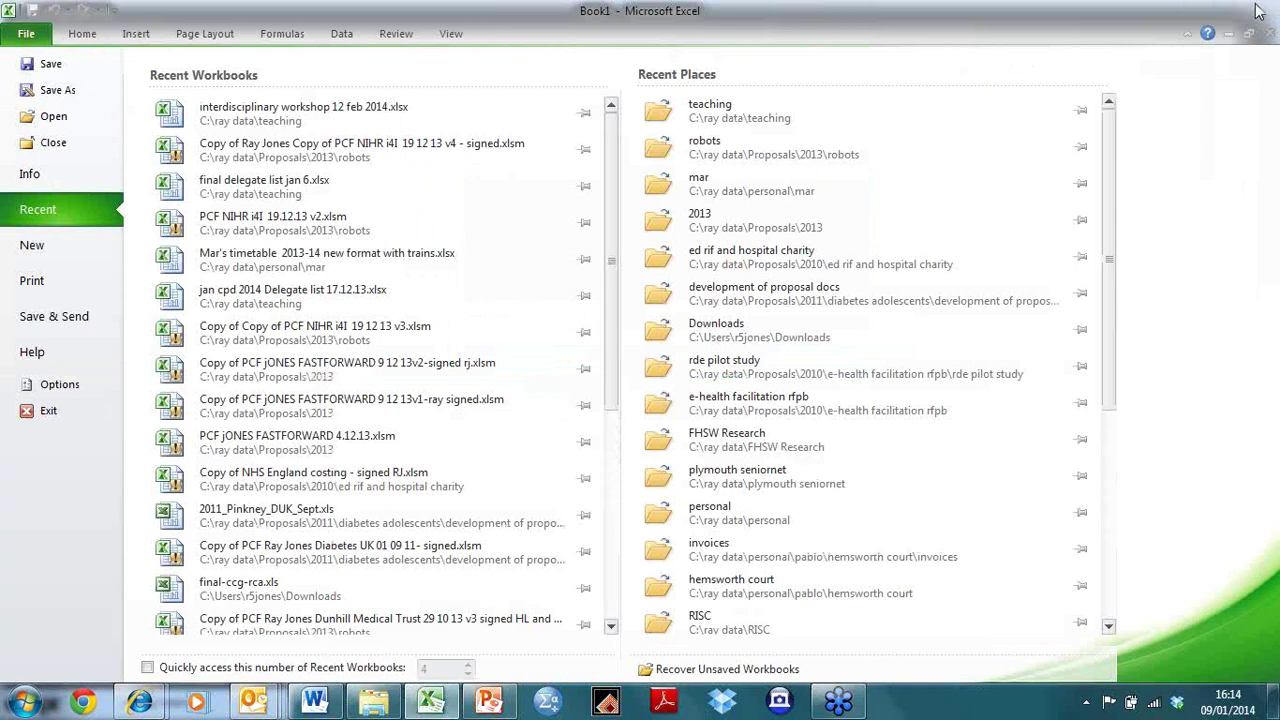
# Close the Excel workbook Book1 and the Word document webinar management links.docx without saving changes
pyautogui.click(1258, 10)
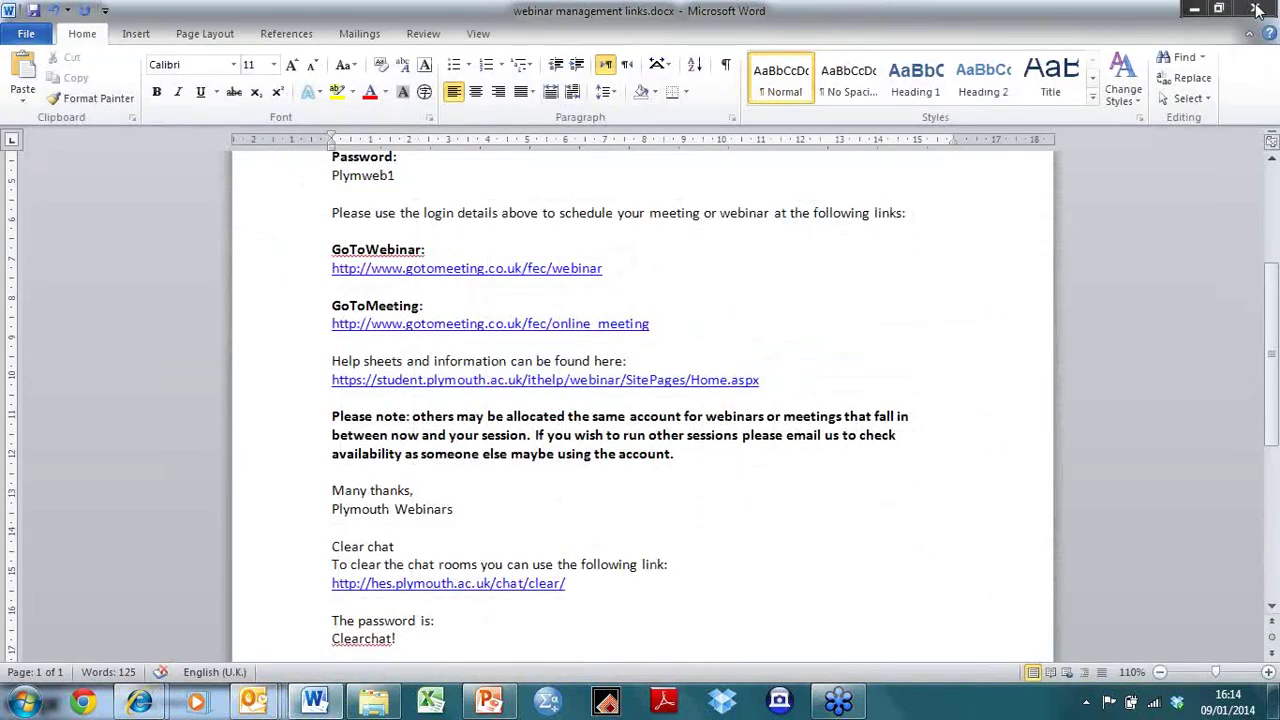
pyautogui.click(1258, 10)
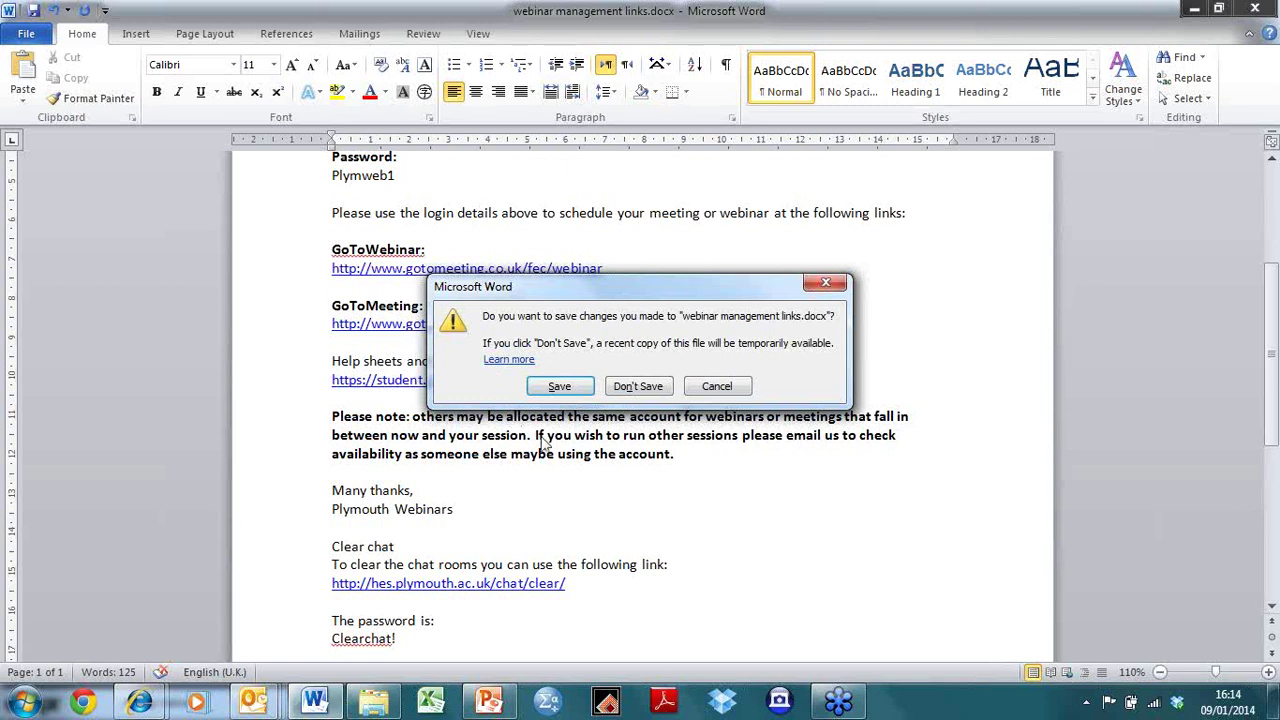
pyautogui.click(638, 386)
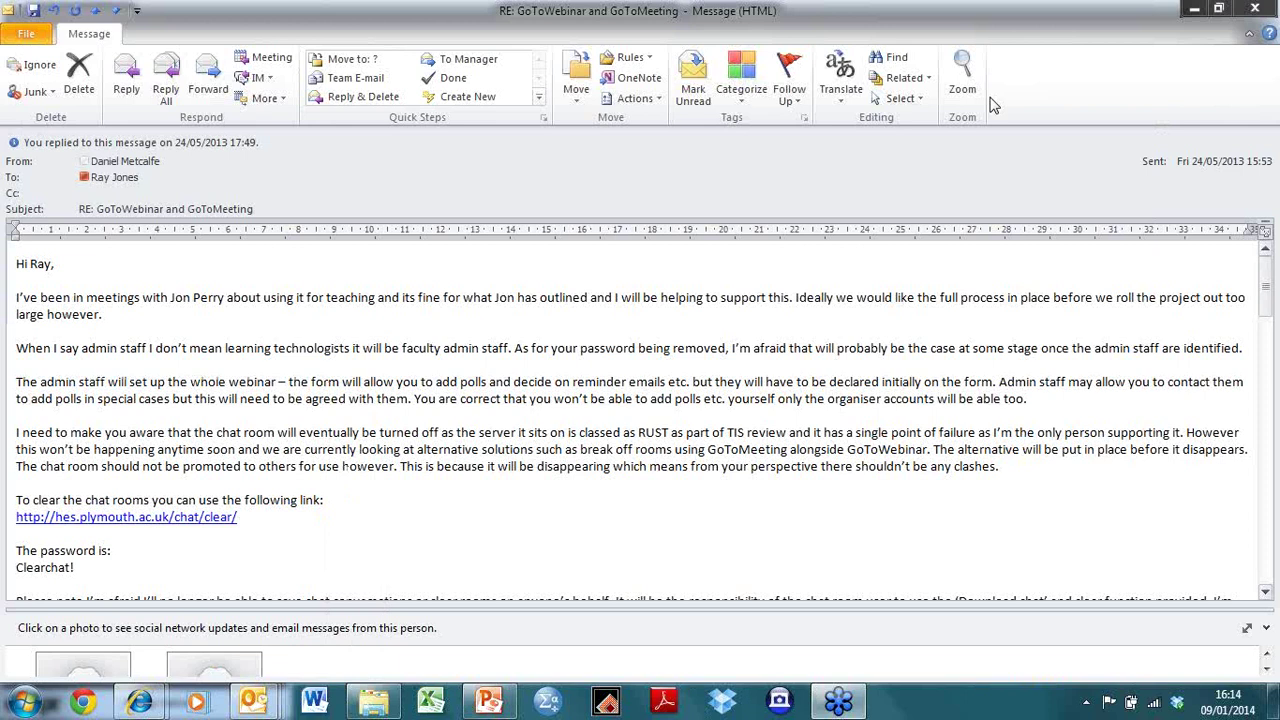
# Close the GoToWebinar email, the teaching folder window and the MSc Contemporary Healthcare email to clear the desktop
pyautogui.click(1256, 10)
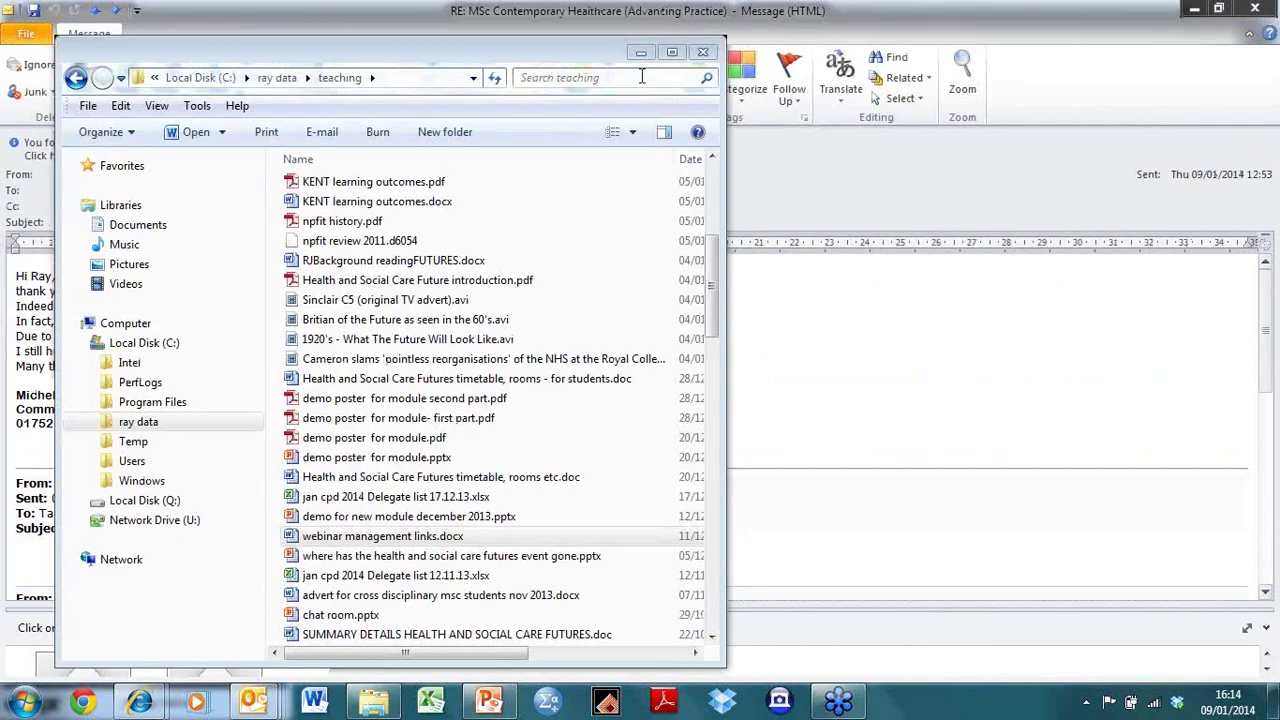
pyautogui.click(700, 51)
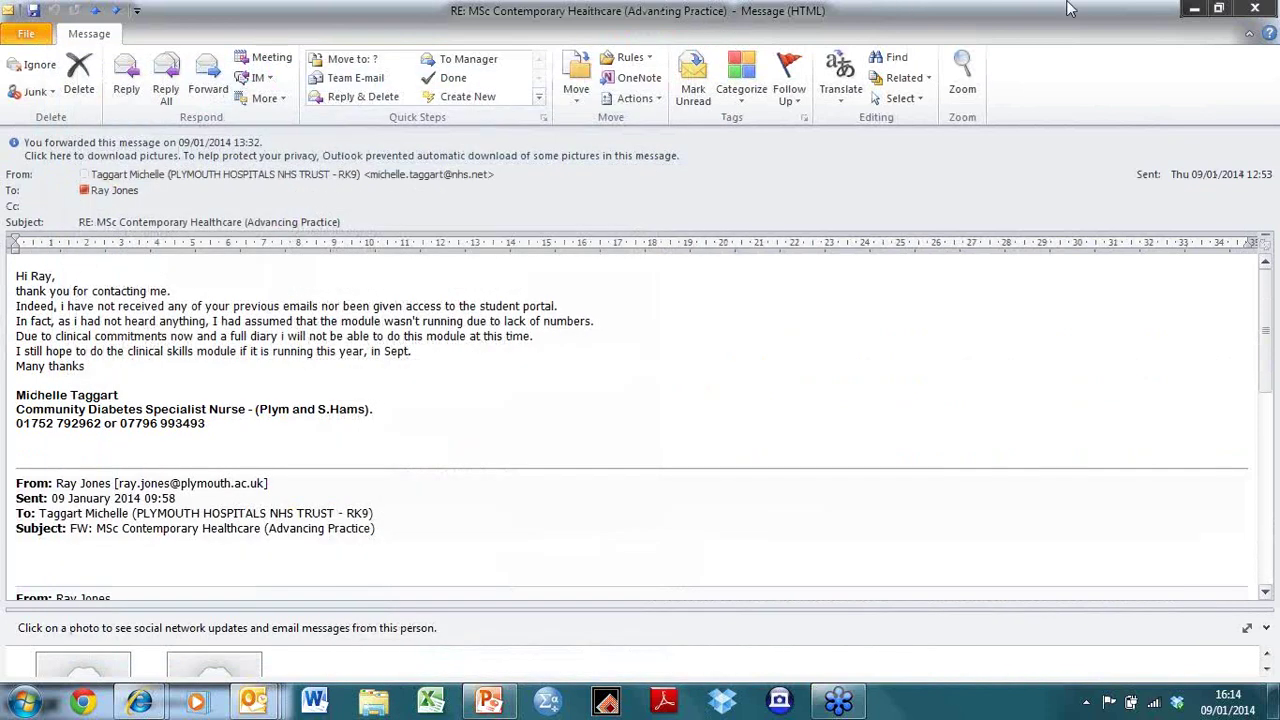
pyautogui.click(1256, 10)
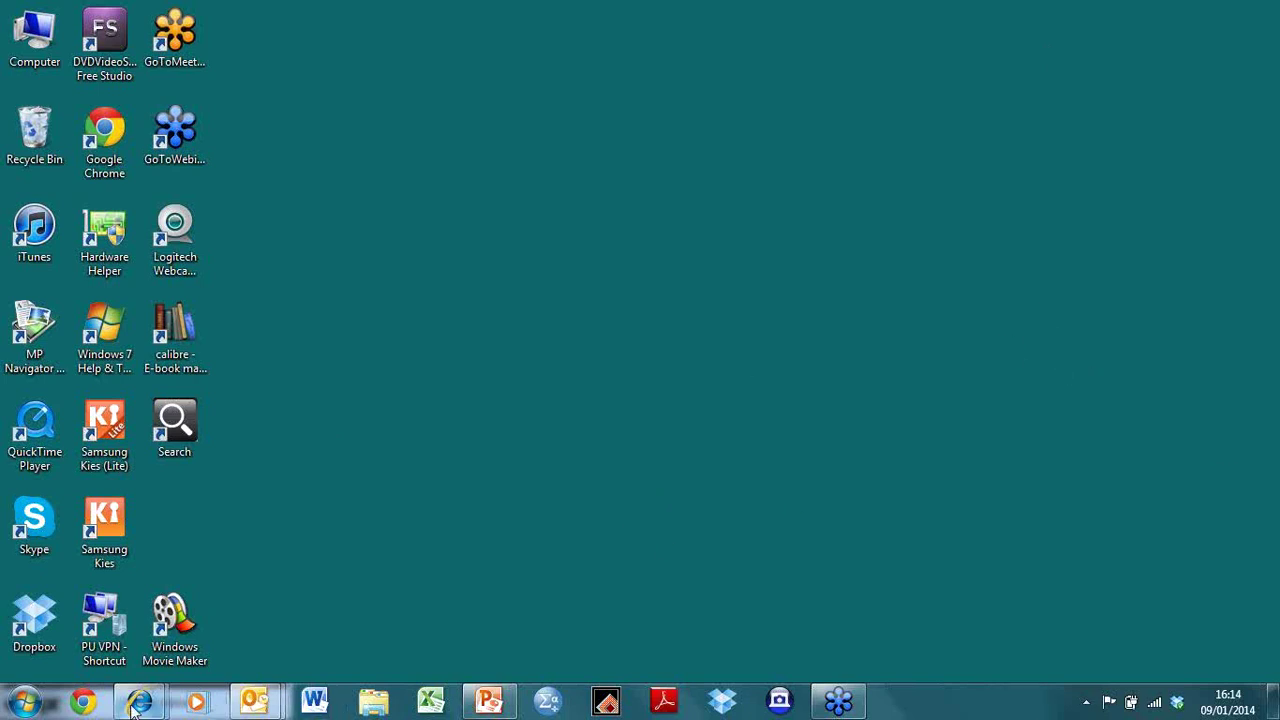
# Return to the Everyone chat room and start a message: "this is the chat room - when you're looking at this, it covers up the webinar"
pyautogui.moveTo(138, 703)
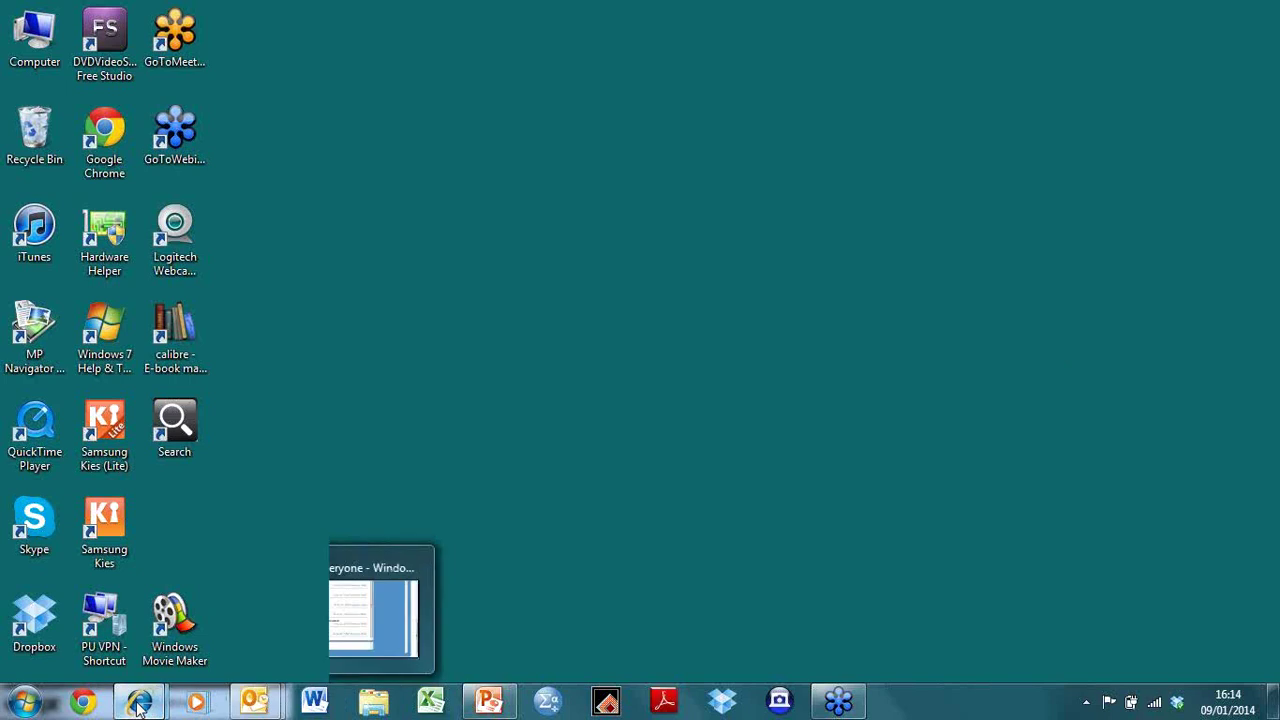
pyautogui.click(252, 628)
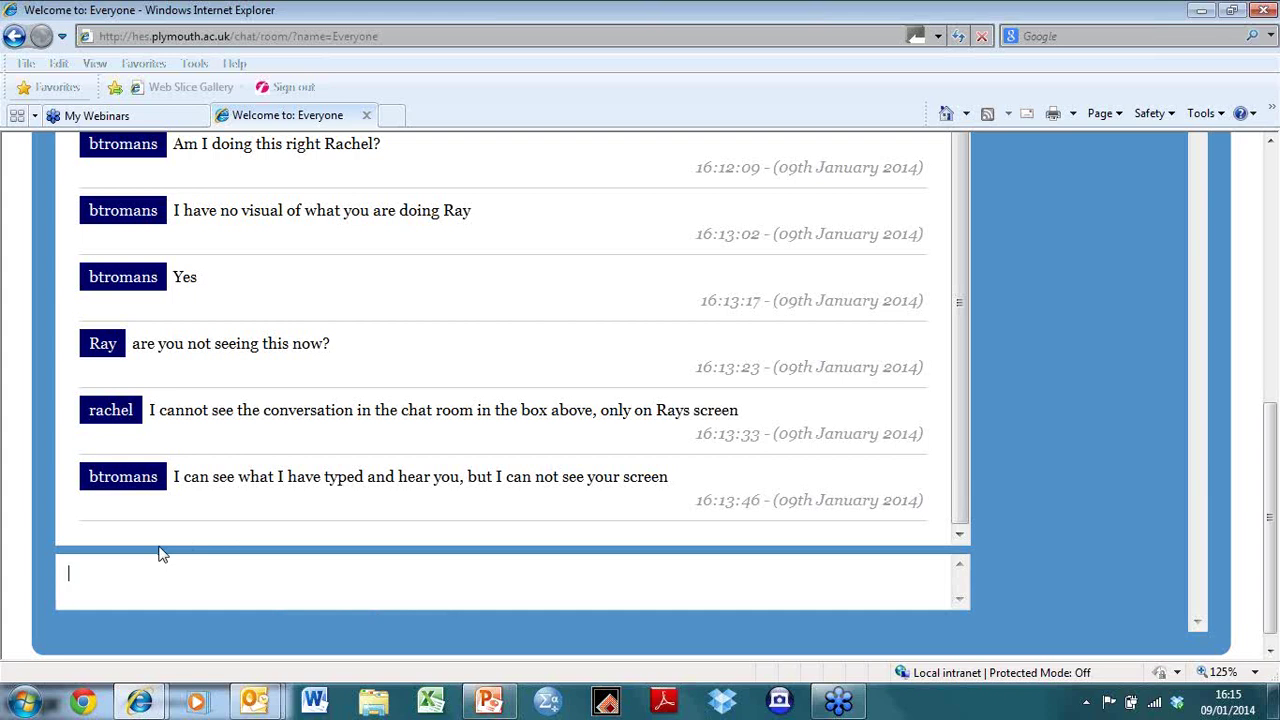
pyautogui.write('this is the chat room')
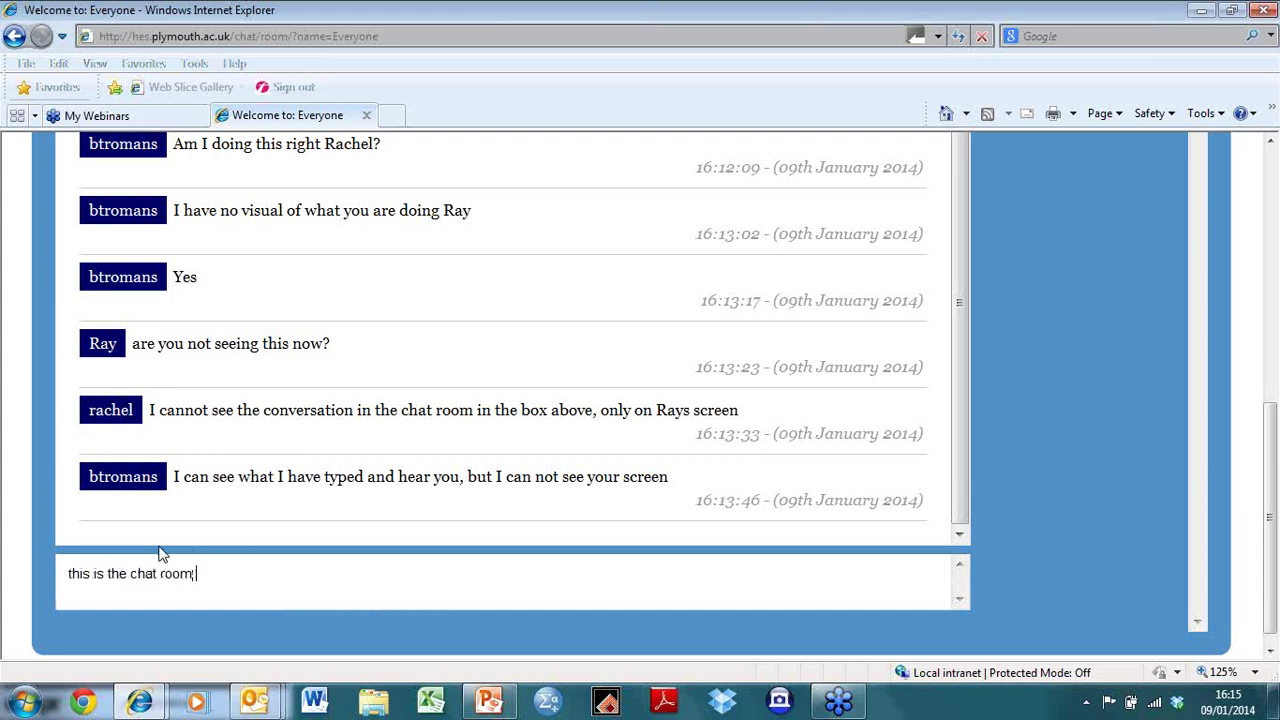
pyautogui.write(" - when you're looking at thi")
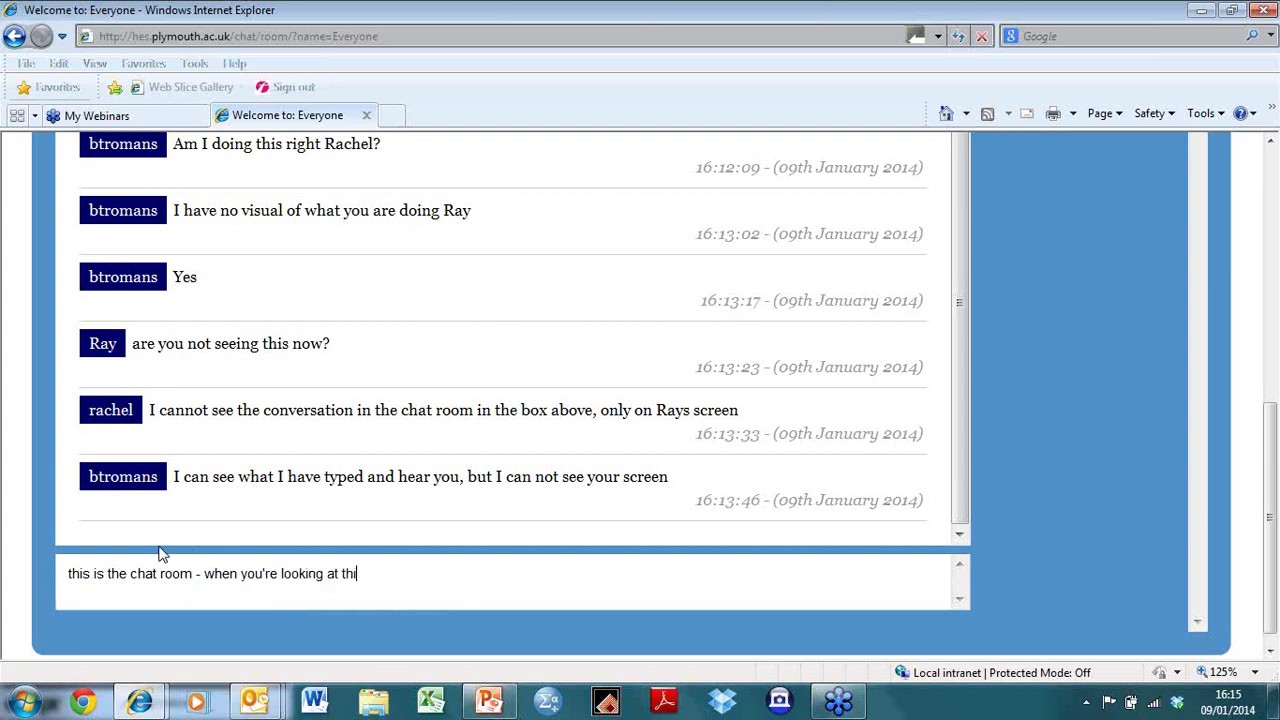
pyautogui.write('s, it covers up yhe w')
pyautogui.press('BackSpace')
pyautogui.press('BackSpace')
pyautogui.press('BackSpace')
pyautogui.press('BackSpace')
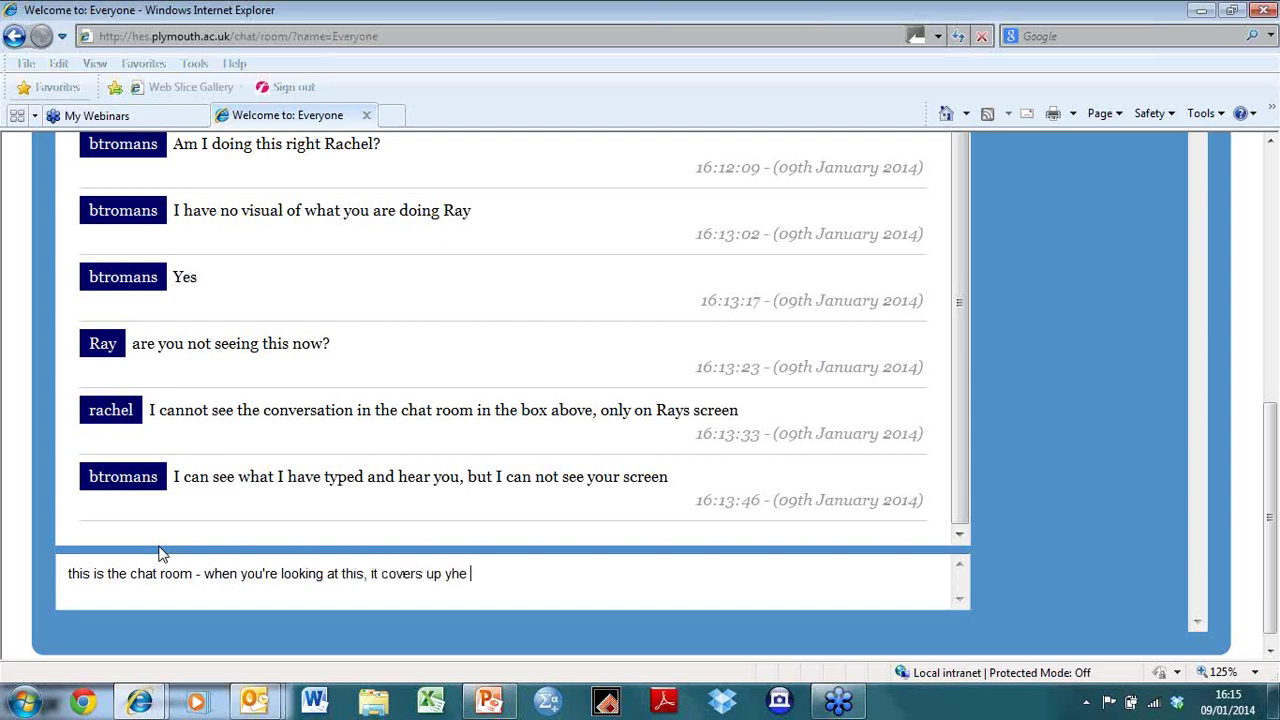
pyautogui.press('BackSpace')
pyautogui.write('the webinar, so you will s')
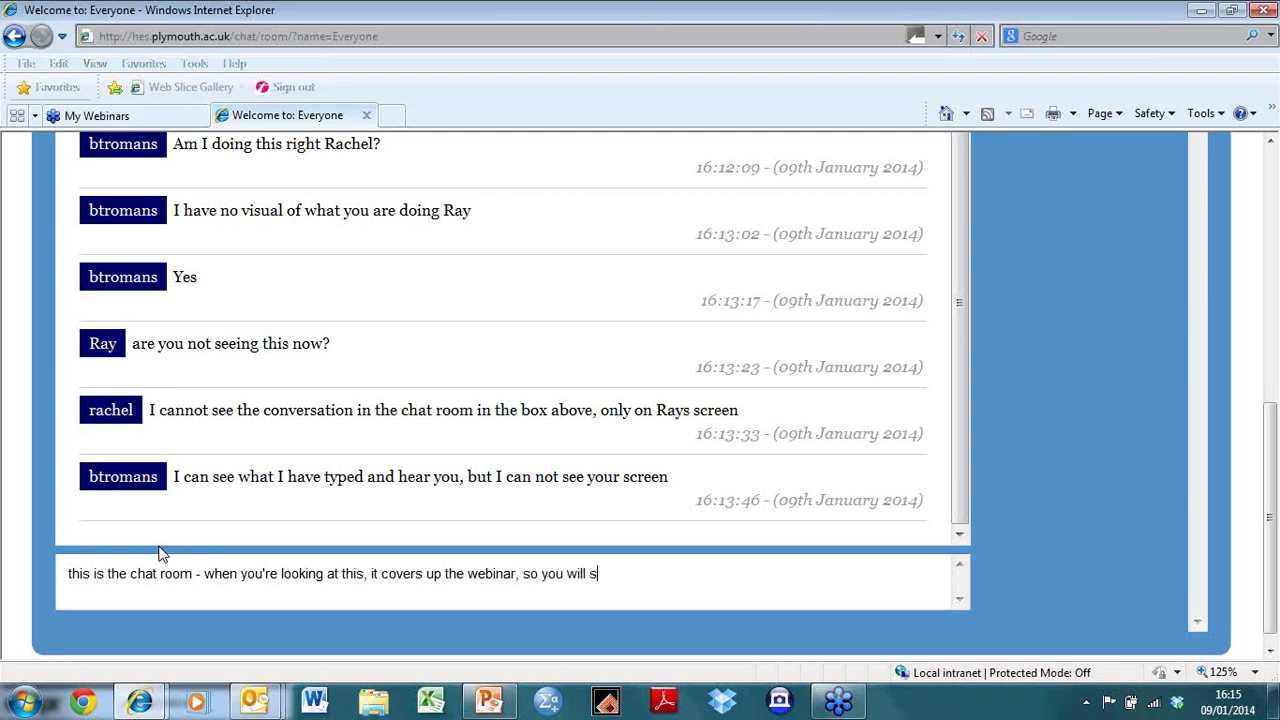
# Complete the message with "still hear me,, but the webinar screen will be covered b the chat room." and send it
pyautogui.write('till hear me')
pyautogui.write(', m')
pyautogui.press('BackSpace')
pyautogui.press('BackSpace')
pyautogui.write('.')
pyautogui.press('BackSpace')
pyautogui.press('BackSpace')
pyautogui.write(', but')
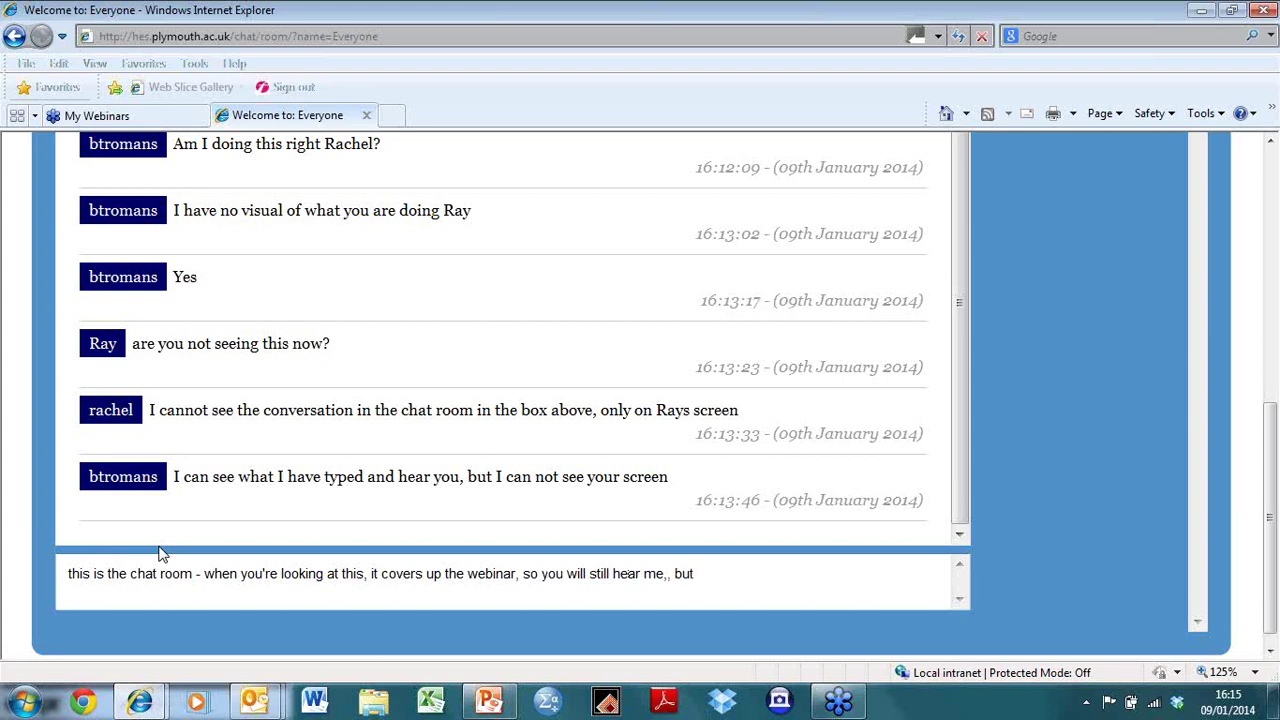
pyautogui.write(' the webinar')
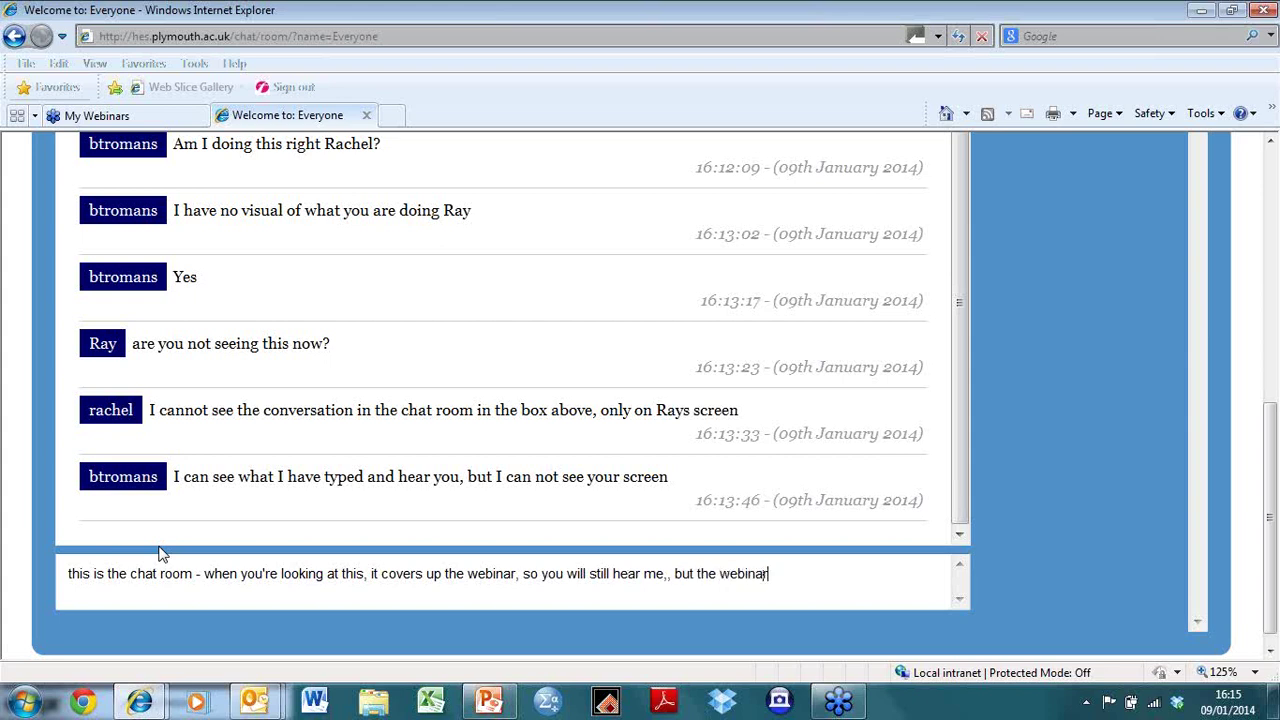
pyautogui.write(' screen will be co')
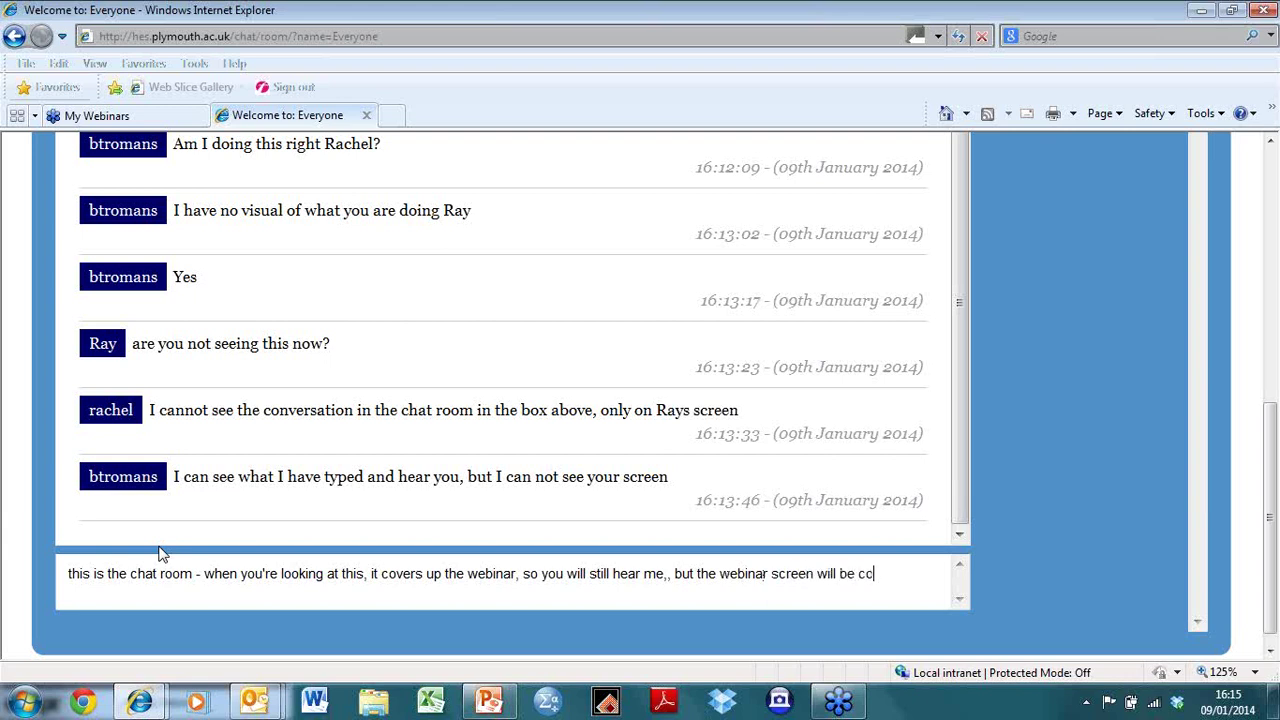
pyautogui.write('vered b the chat room.')
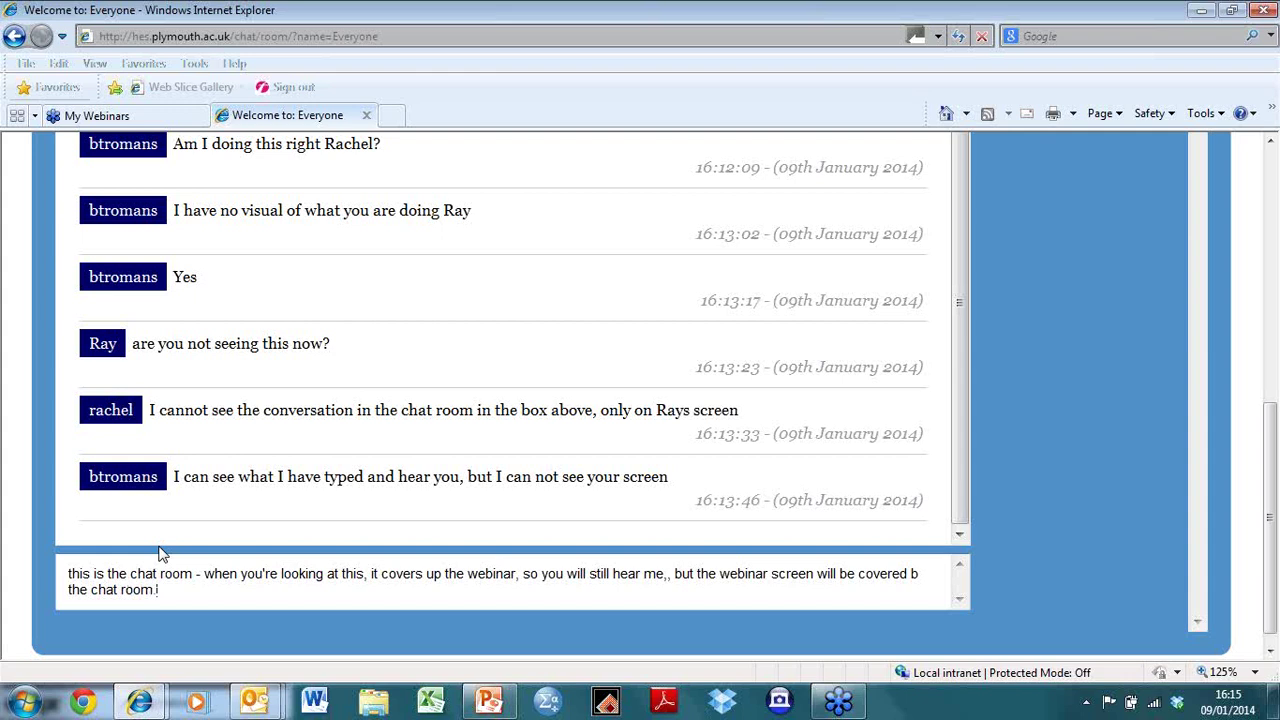
pyautogui.press('Return')
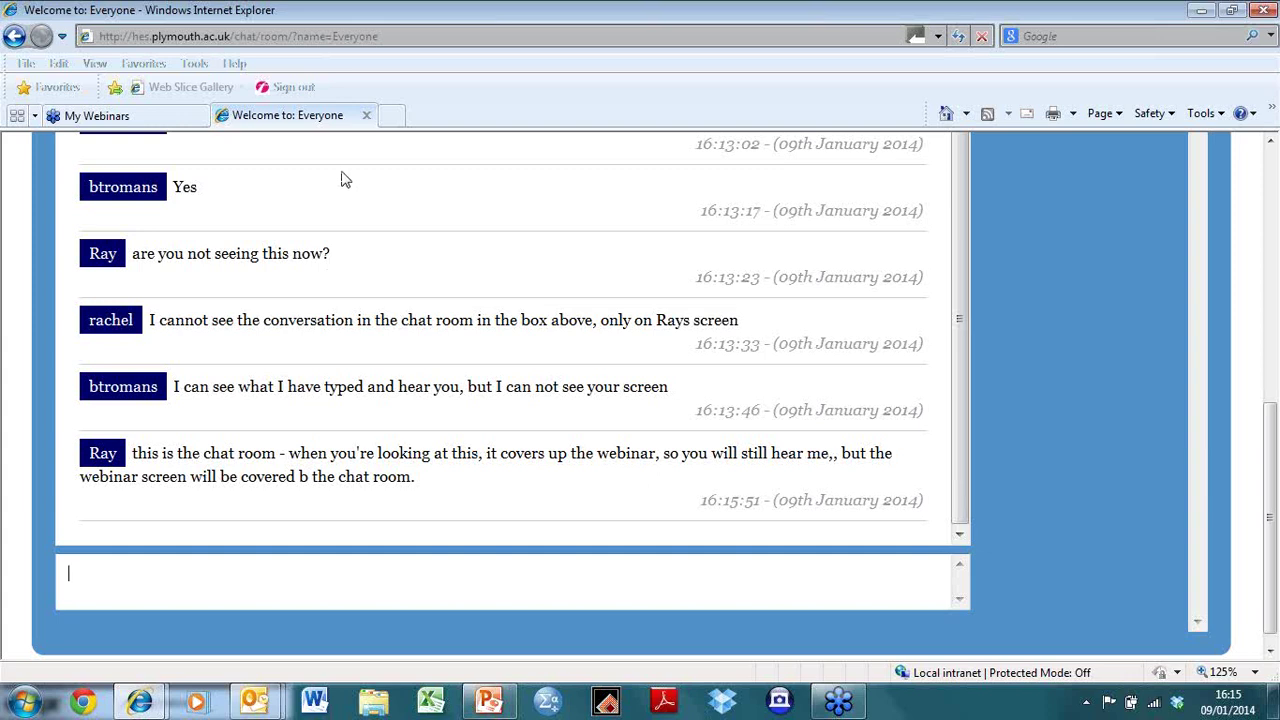
# Switch to the PowerPoint webinar presentation and look through the slide thumbnails following slide 10, In chat room
pyautogui.moveTo(152, 706)
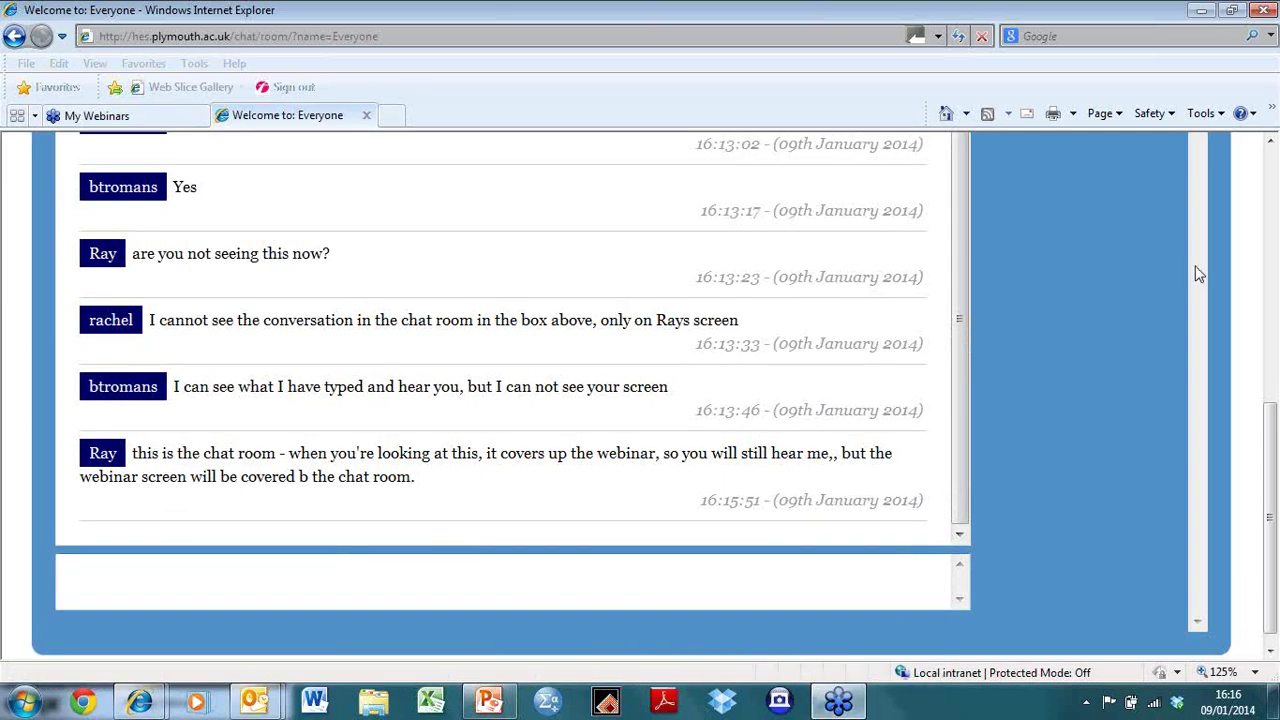
pyautogui.click(480, 702)
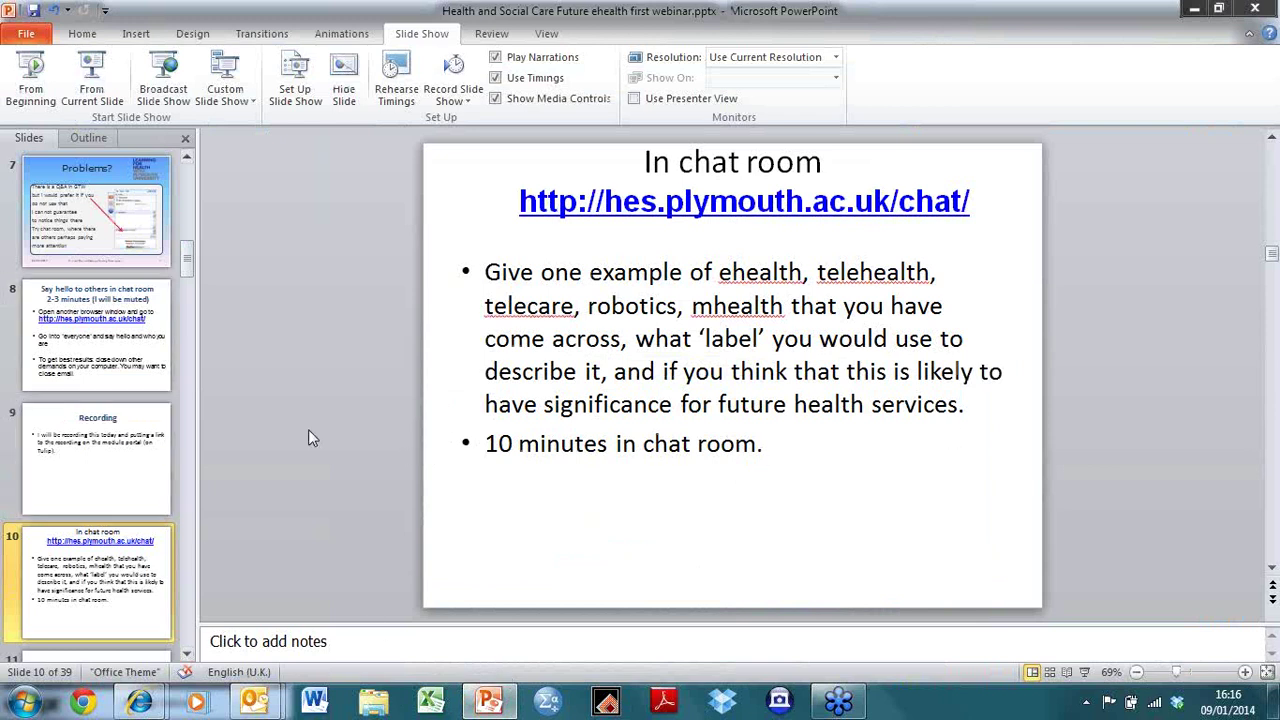
pyautogui.click(187, 655)
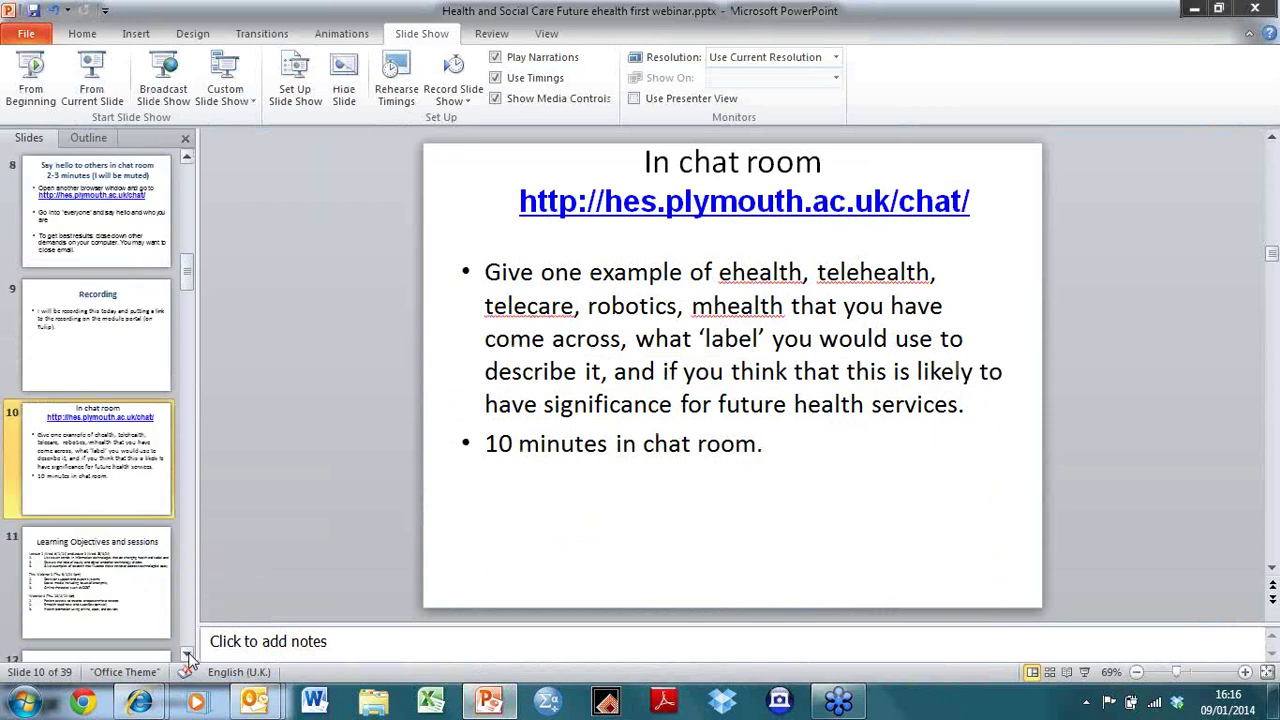
pyautogui.click(186, 157)
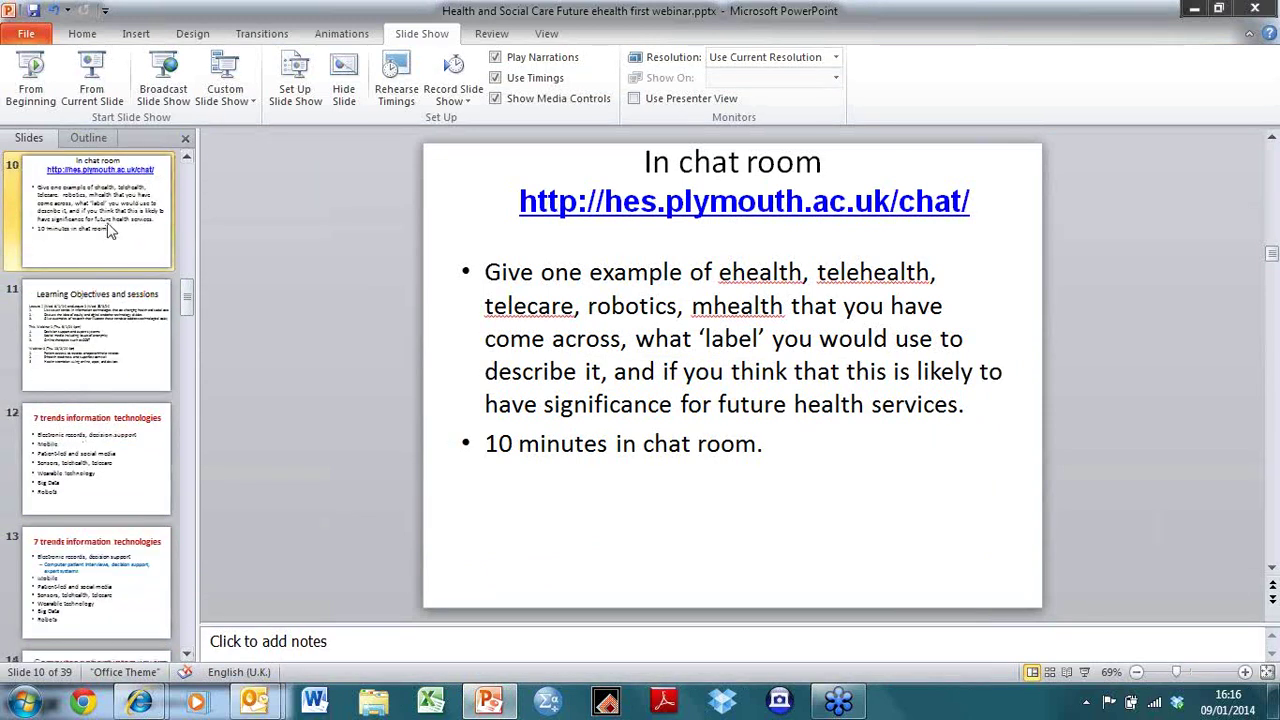